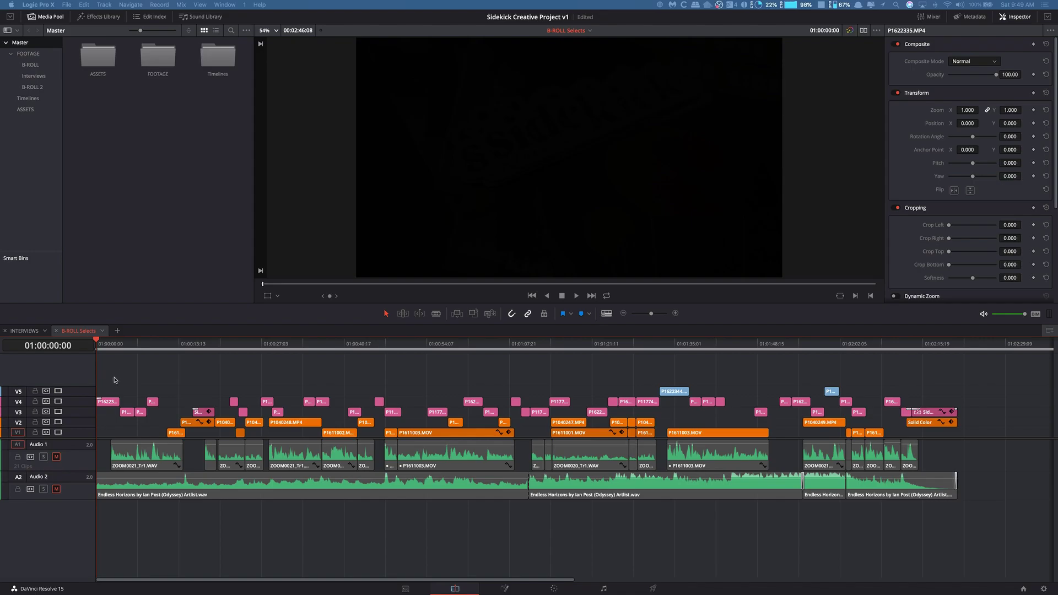
Activate the editor and cue the sidekick sticker shot at 01:00:02:11 on the timeline.
left_click(108, 345)
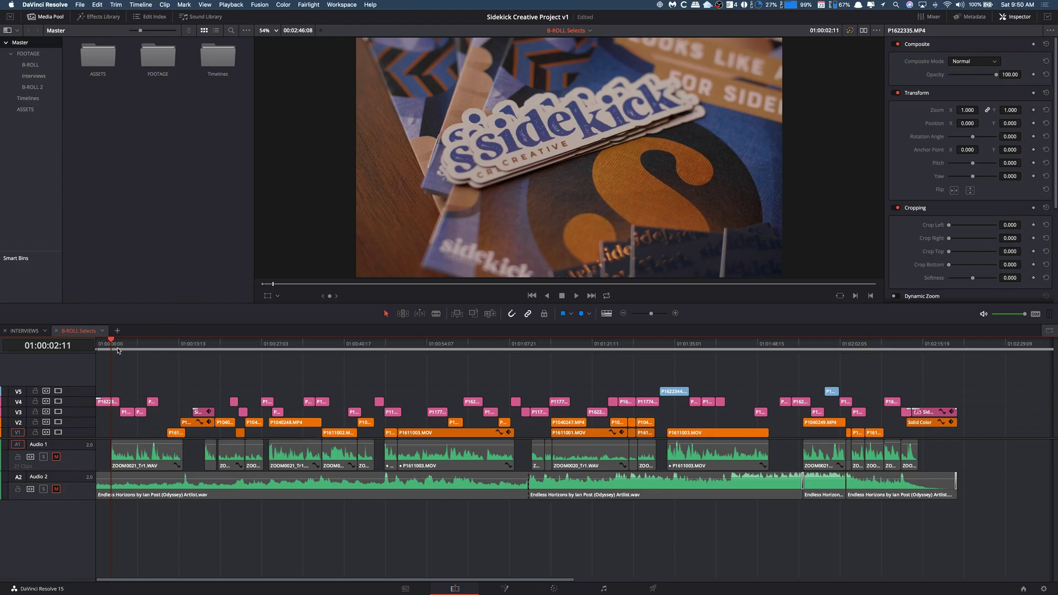
Play the timeline from the start to review the shaky B-roll footage.
key("Home")
key("space")
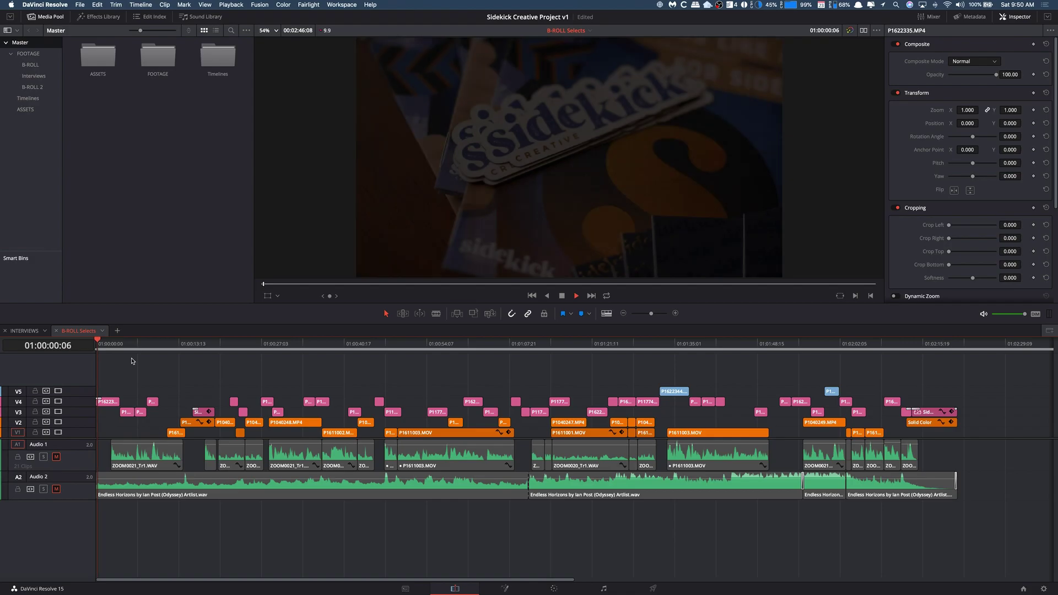
key("space")
Set Playback > Proxy Mode to Quarter Resolution.
left_click(231, 4)
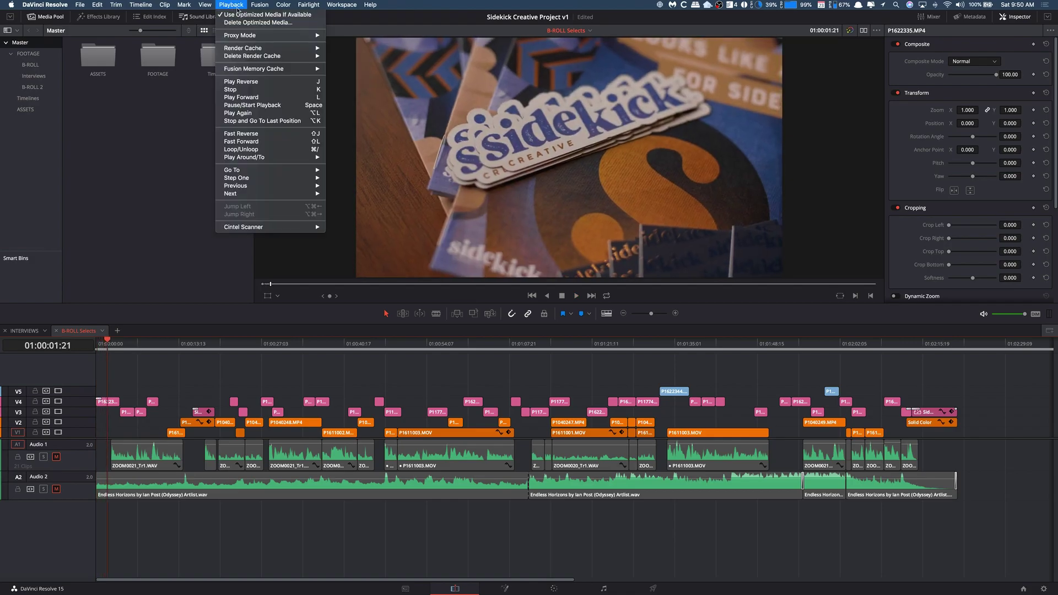
mouse_move(276, 36)
left_click(351, 51)
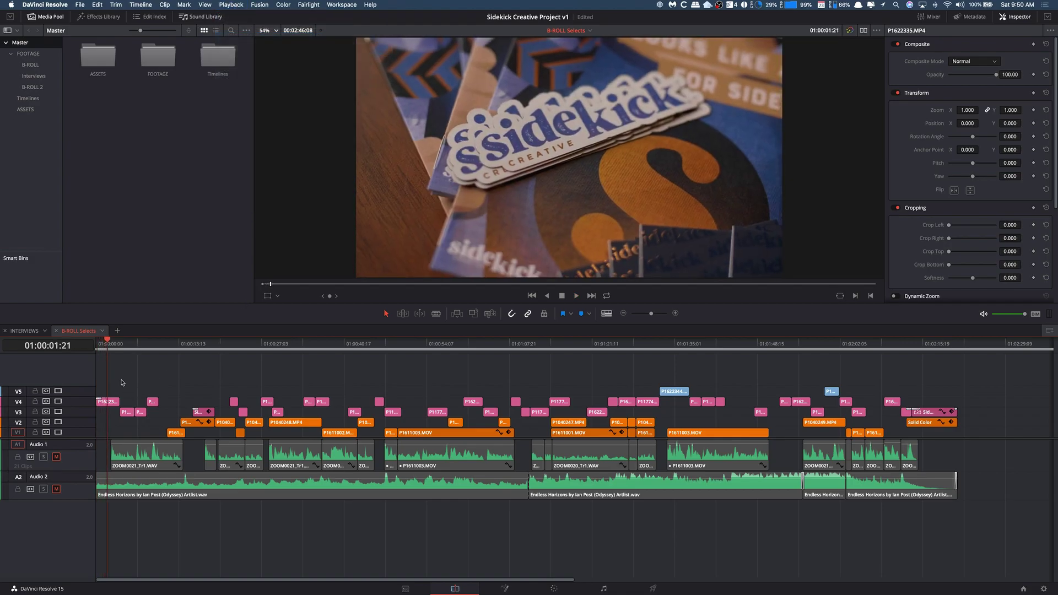
Replay the footage at quarter resolution, then return to the sticker shot on the Color page.
key("Home")
key("space")
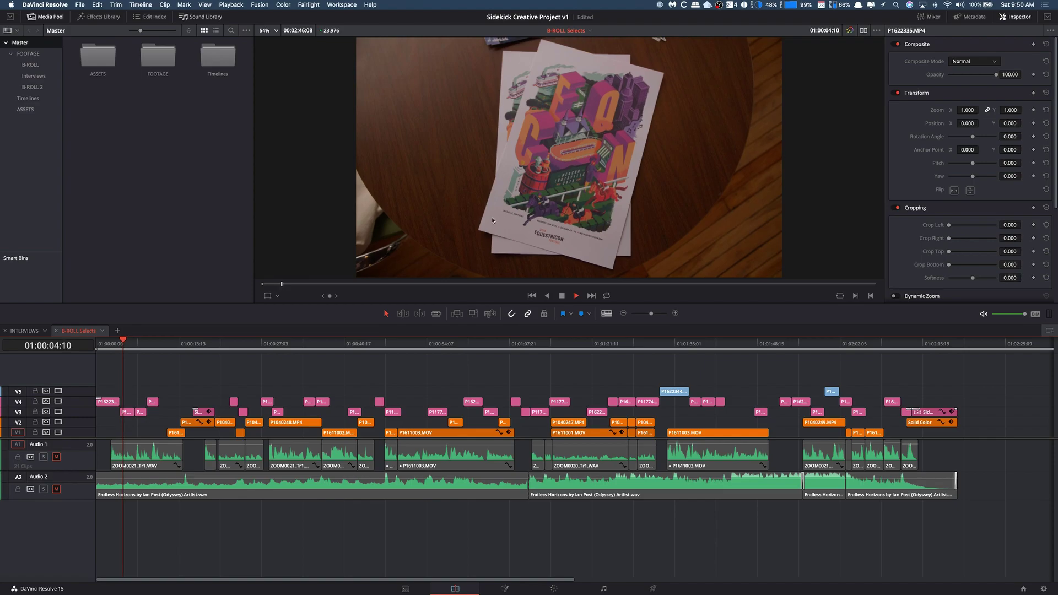
key("space")
key("space")
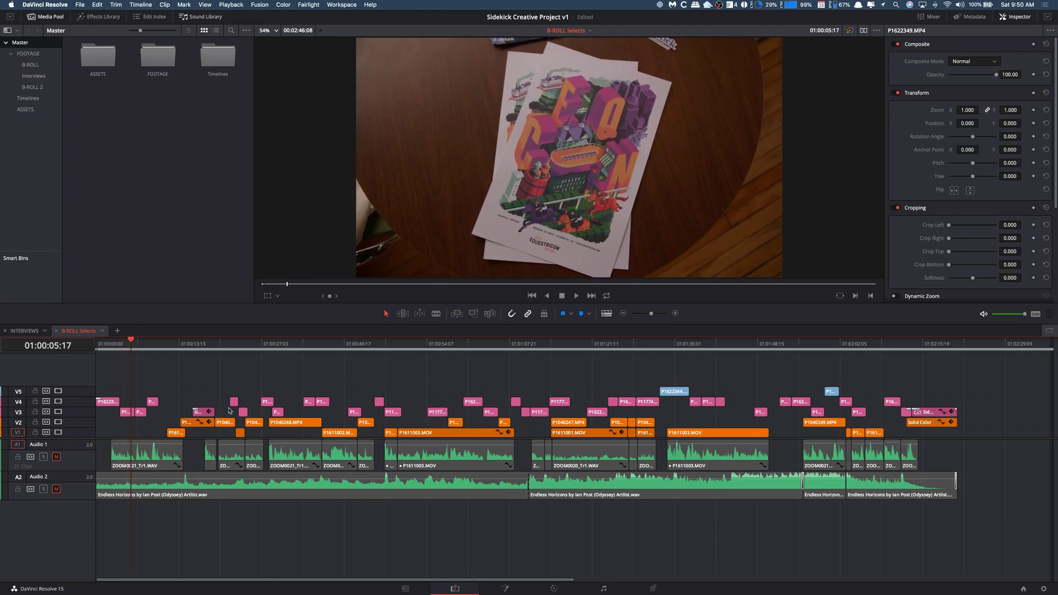
left_click(111, 347)
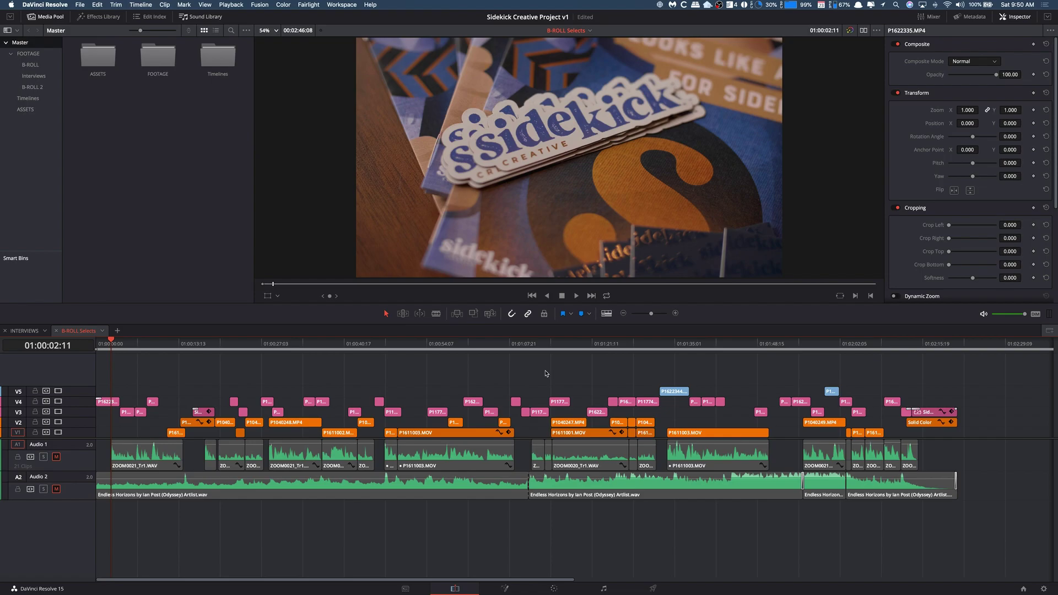
left_click(554, 590)
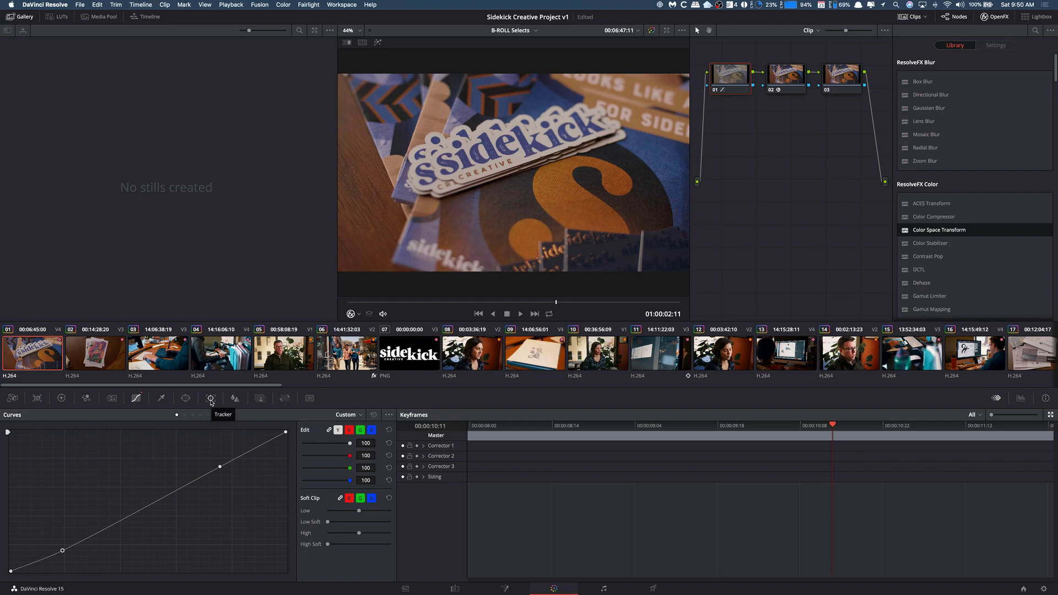
Open the Tracker palette and check the clip's first and last frames.
left_click(210, 400)
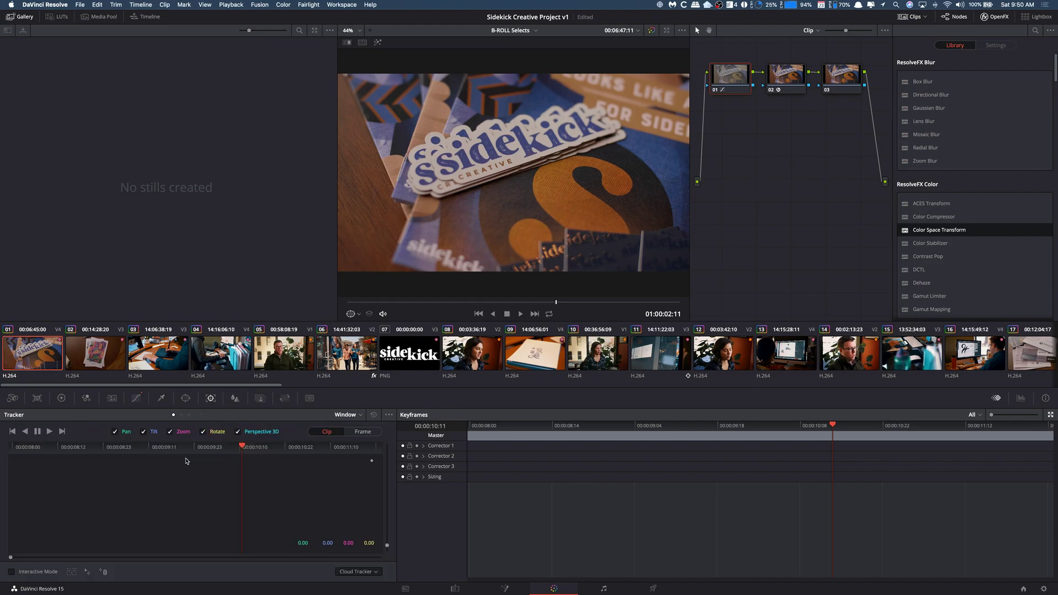
left_click_drag(105, 451, 5, 452)
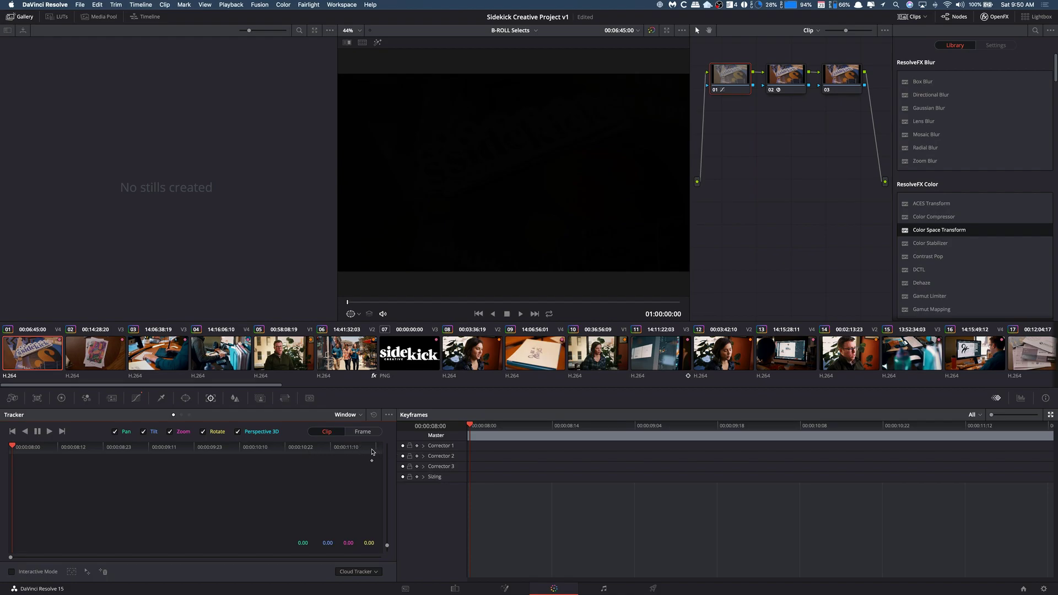
left_click(375, 451)
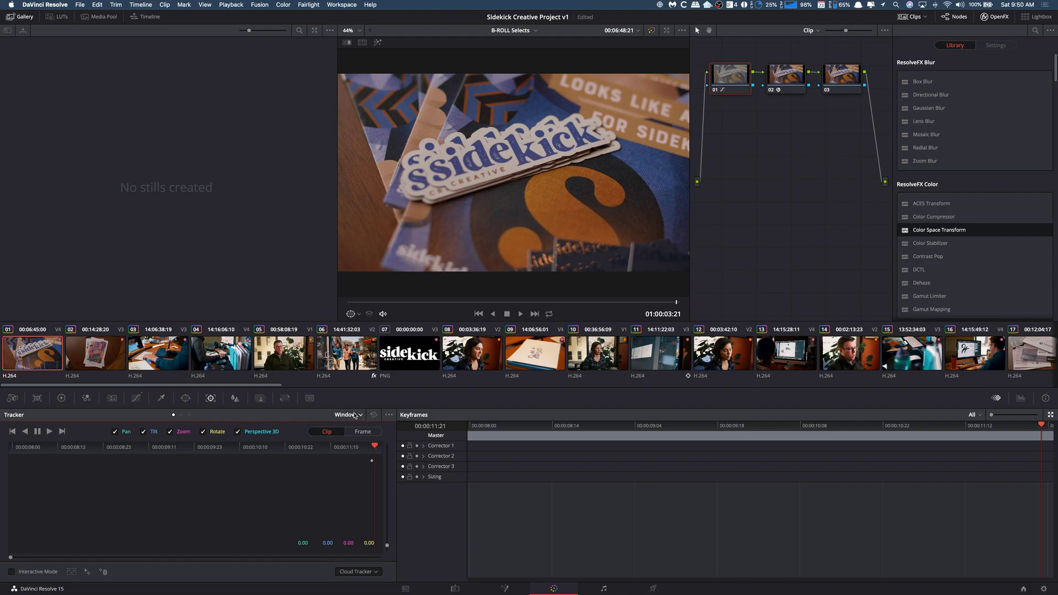
Switch the tracker mode from Window to Stabilizer and return to the clip's first frame.
left_click(353, 417)
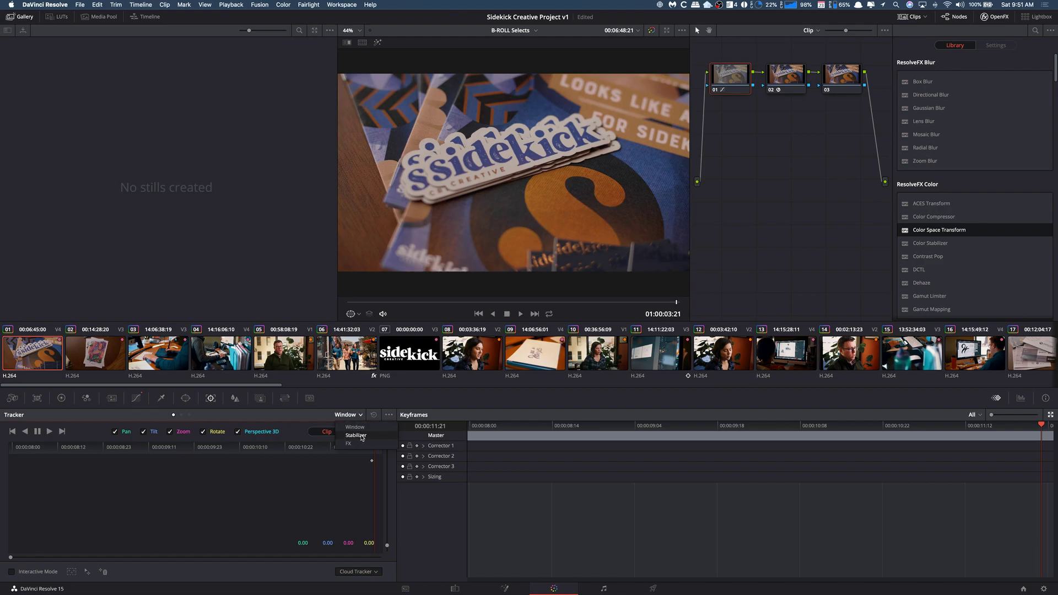
left_click(359, 436)
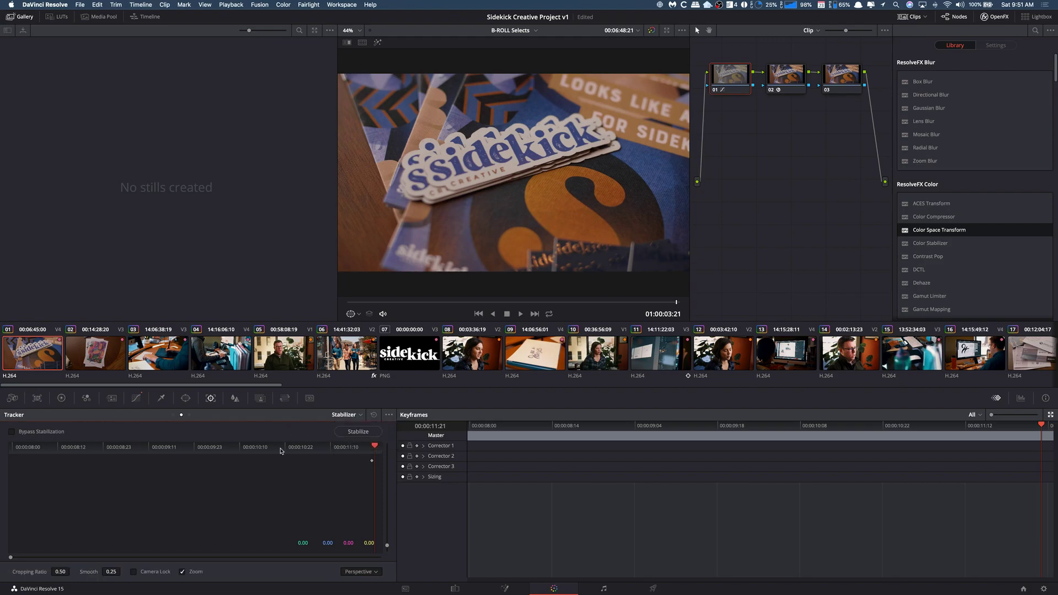
left_click(346, 414)
left_click(352, 425)
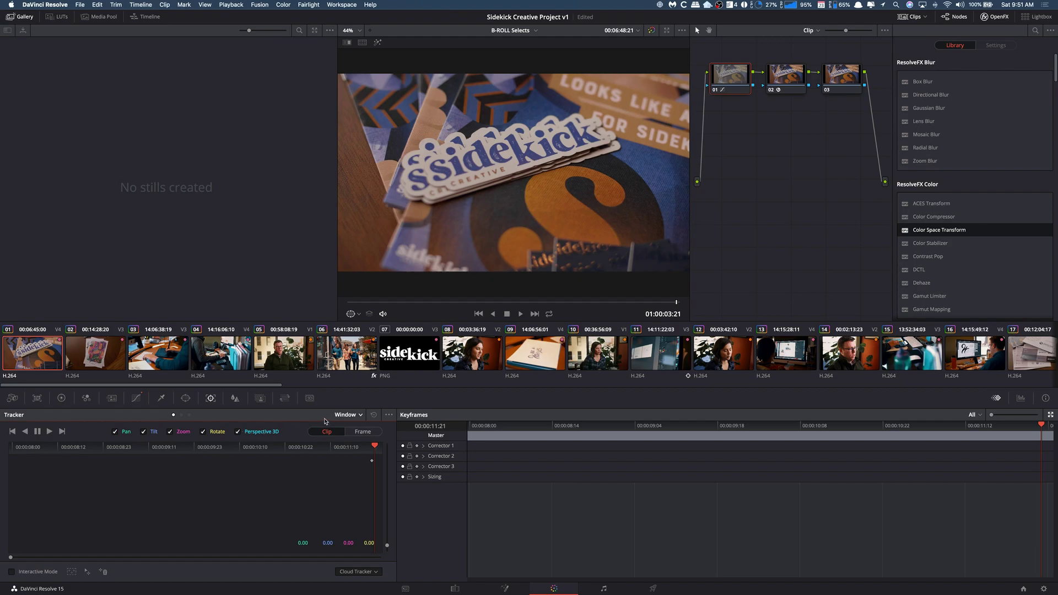
left_click(348, 415)
left_click(357, 436)
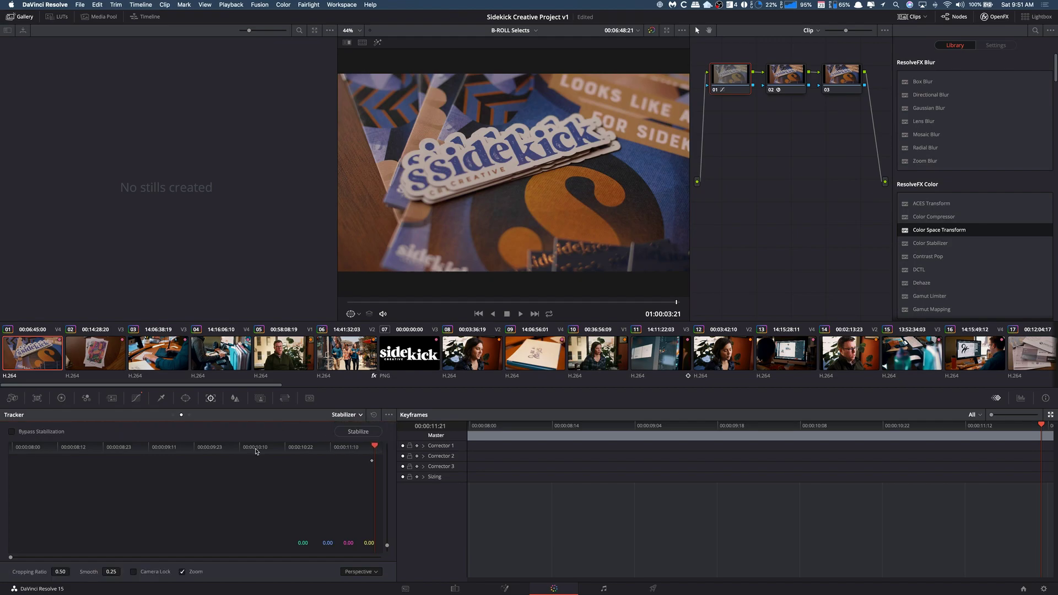
key("Home")
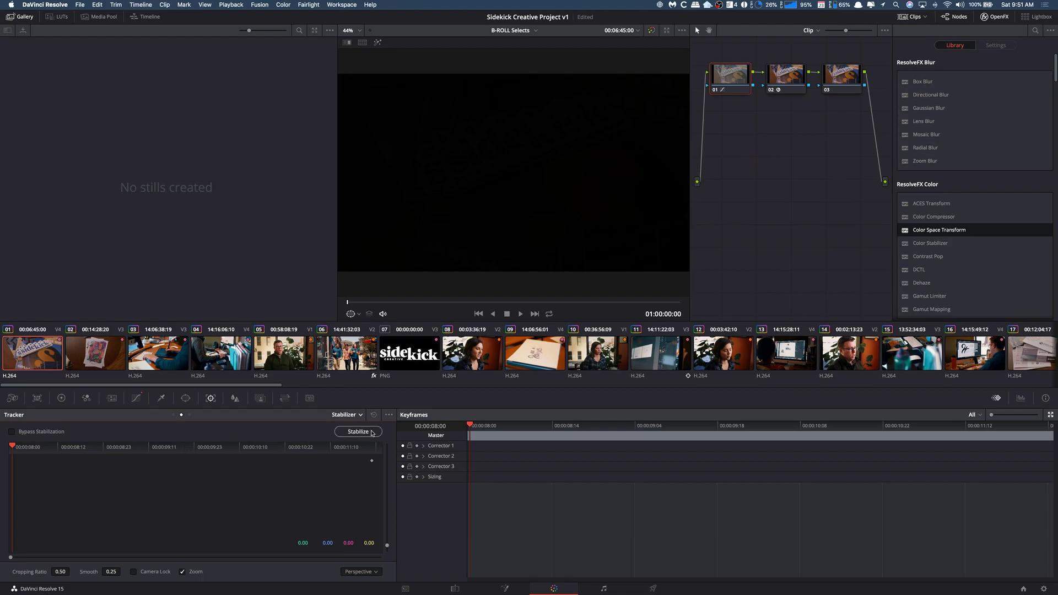
Run Stabilize on the sticker clip, then play it from the first frame to check the steadied shot.
left_click(374, 433)
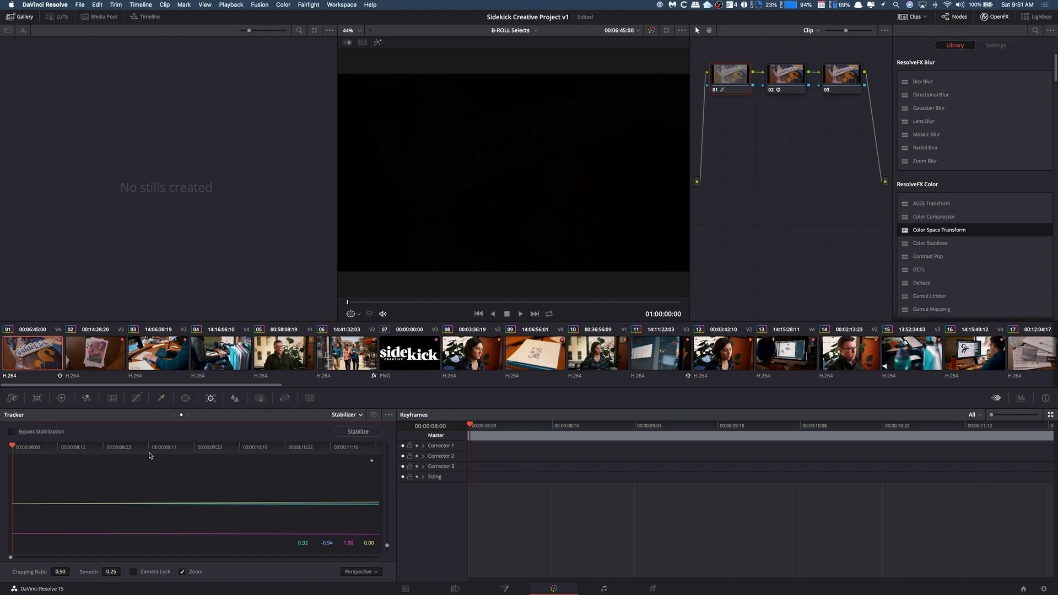
left_click(50, 448)
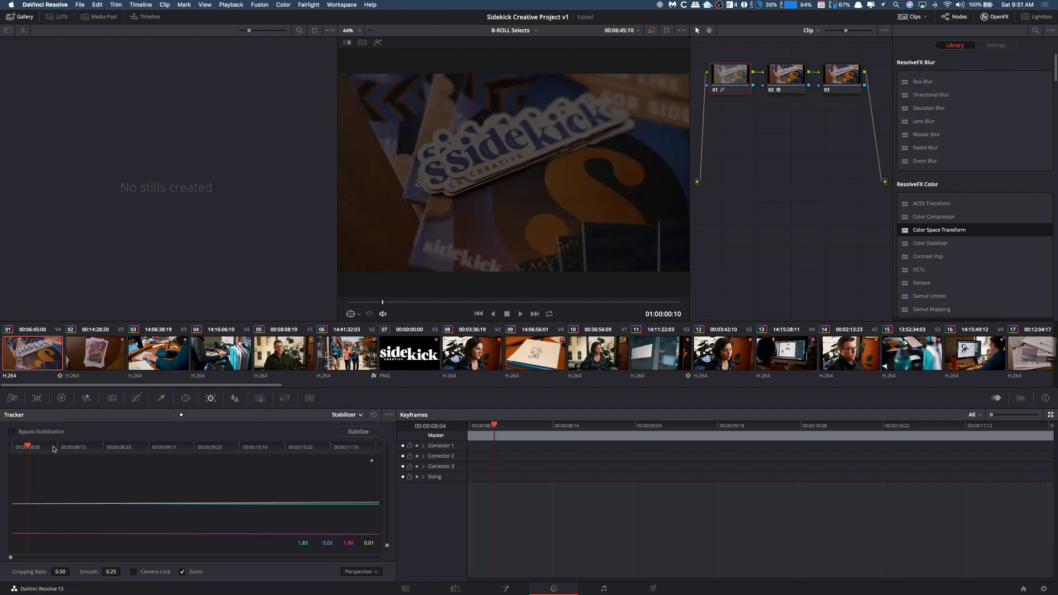
left_click(8, 448)
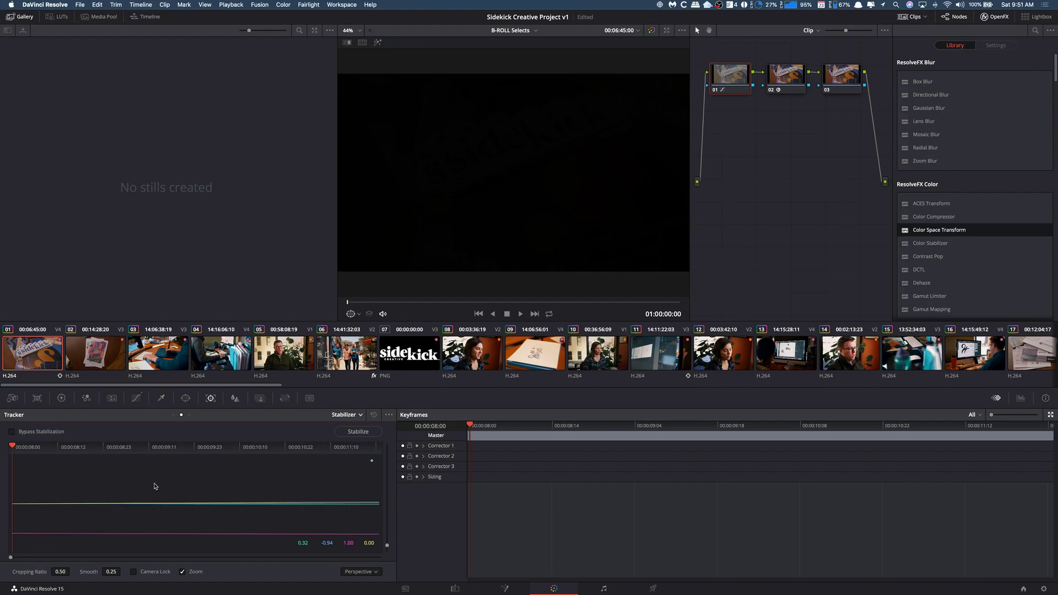
key("space")
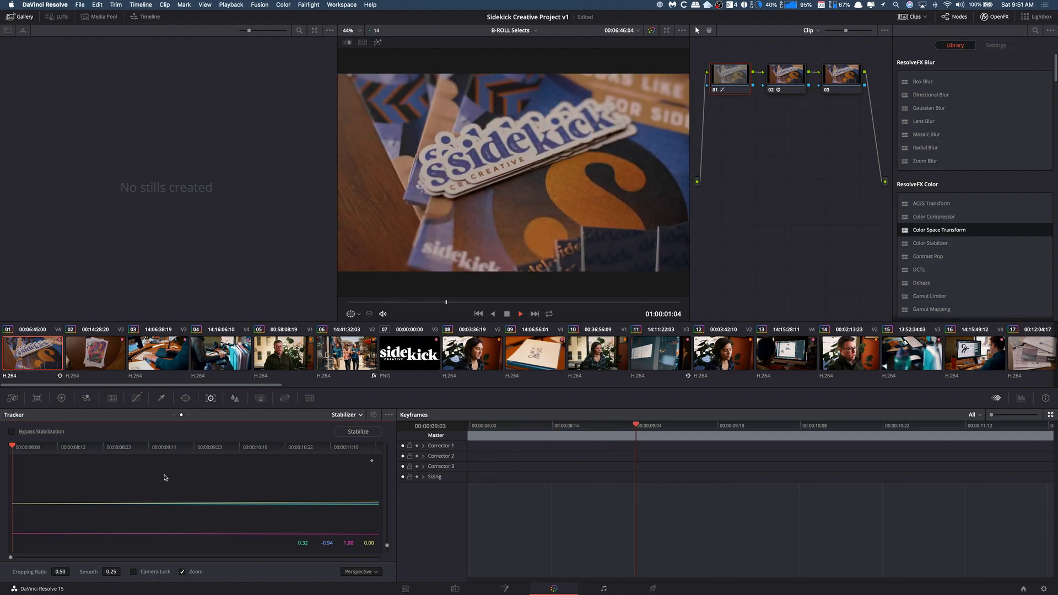
key("space")
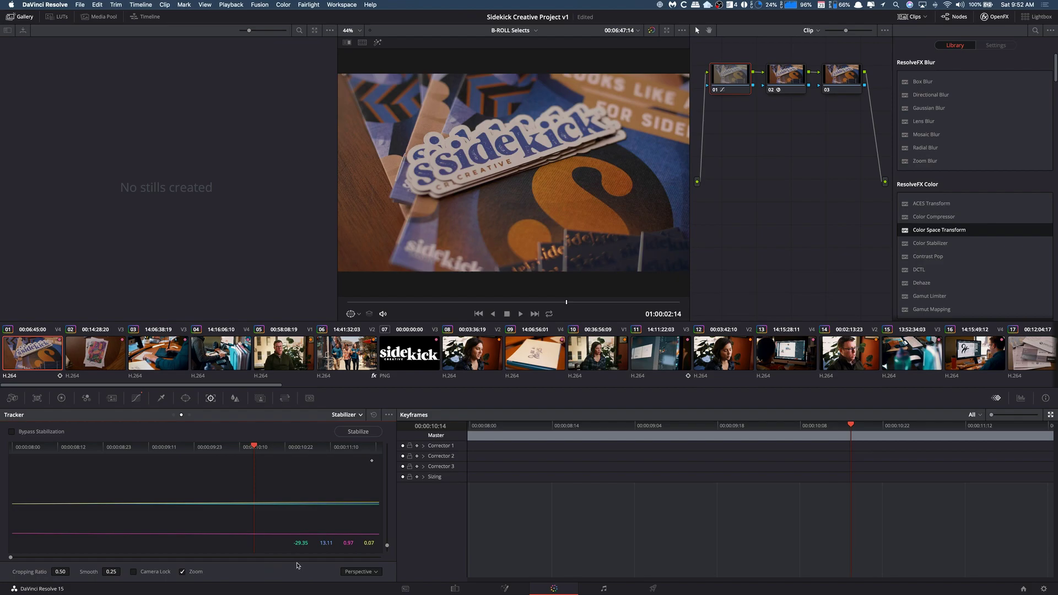
Check the Perspective stabilization method list, then select clip 02, the poster shot.
left_click(371, 574)
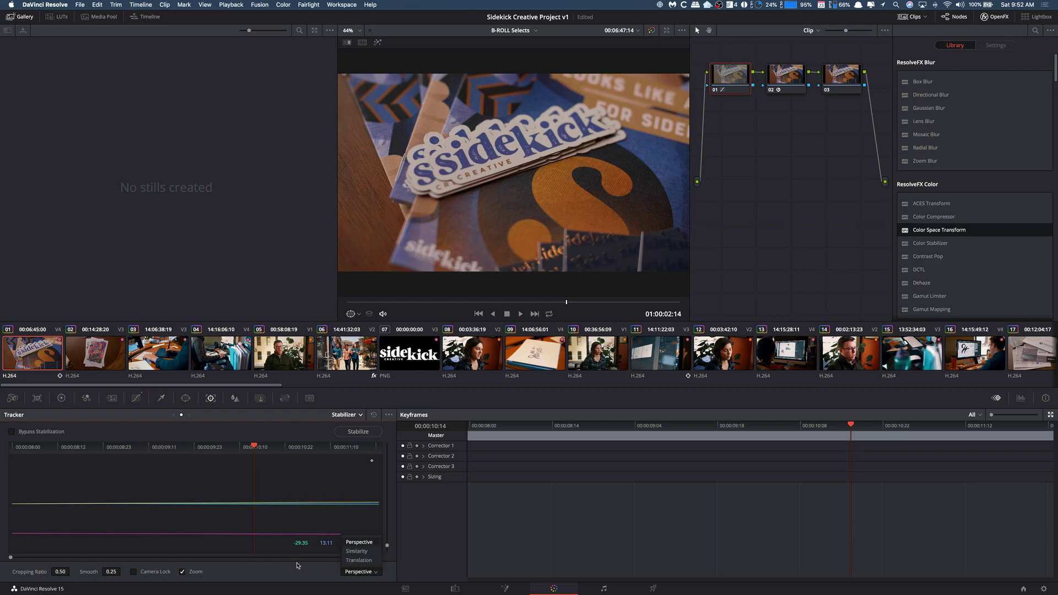
left_click(296, 564)
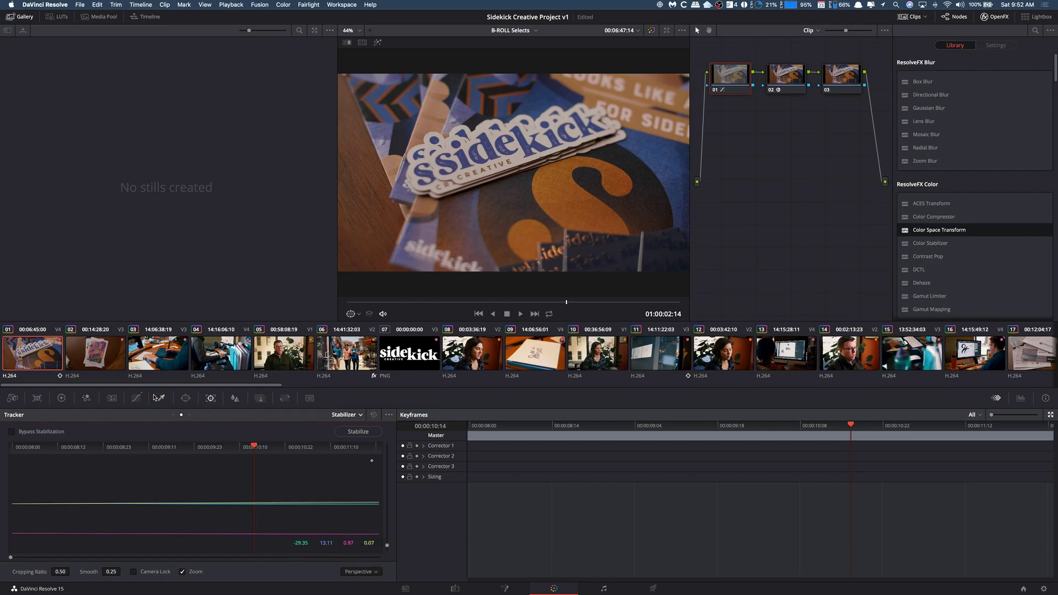
left_click(84, 345)
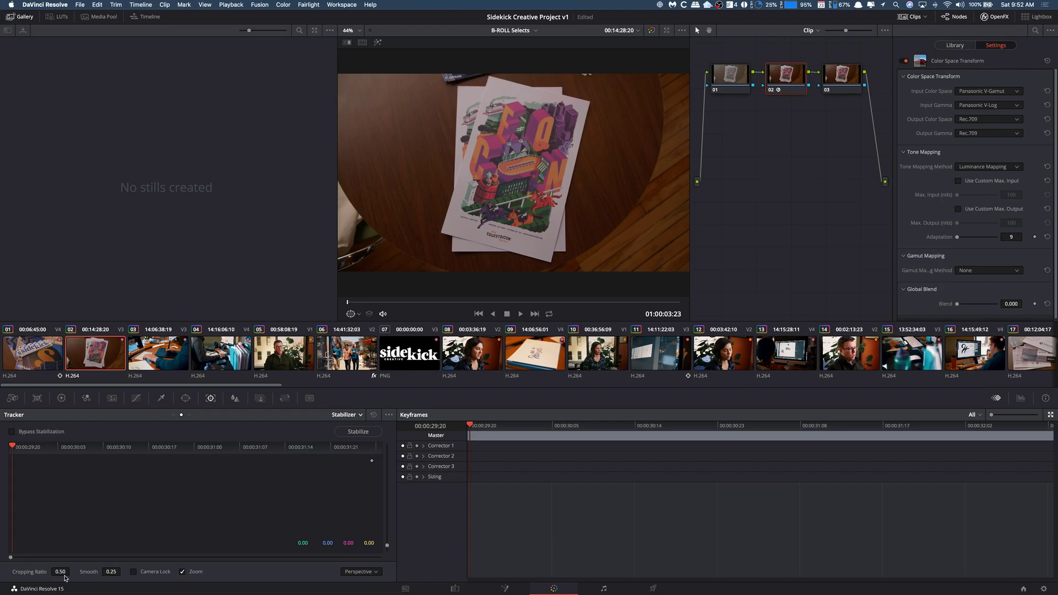
Keep Perspective as the method, stabilize the poster clip, and return to its first frame.
left_click(369, 572)
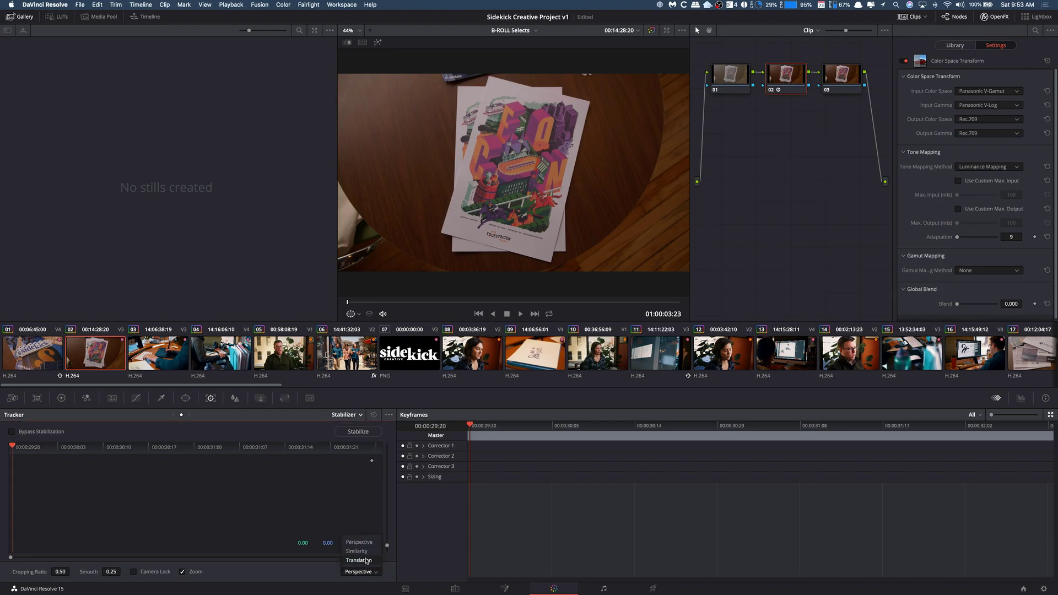
left_click(282, 575)
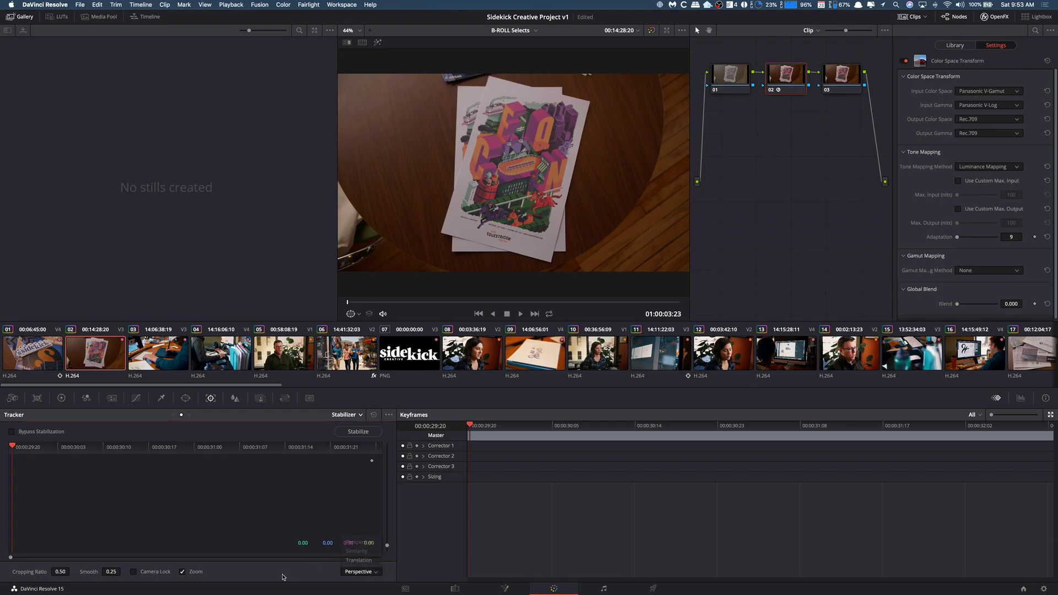
left_click(354, 435)
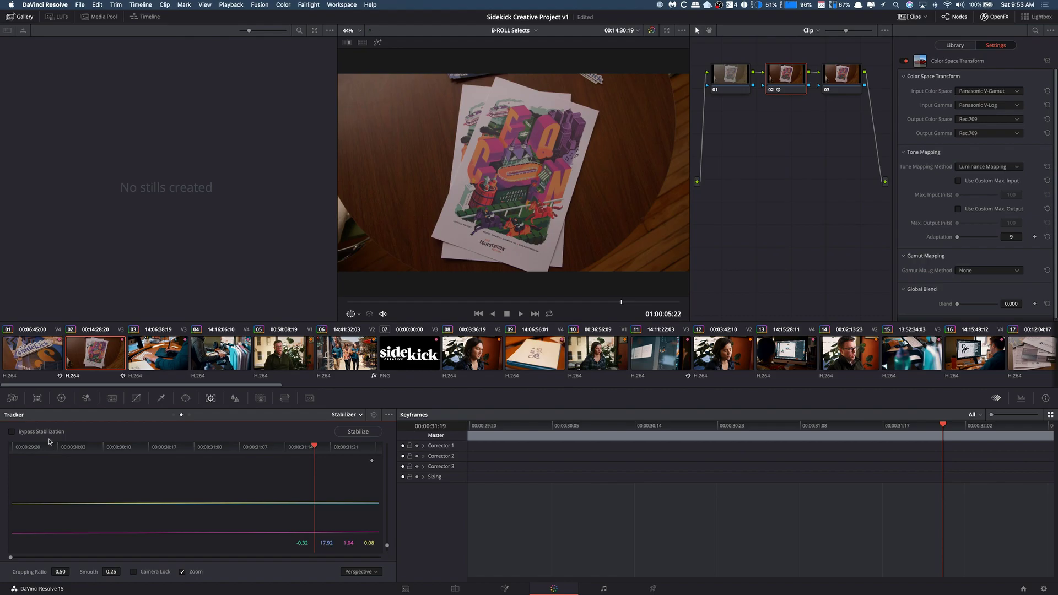
left_click(8, 447)
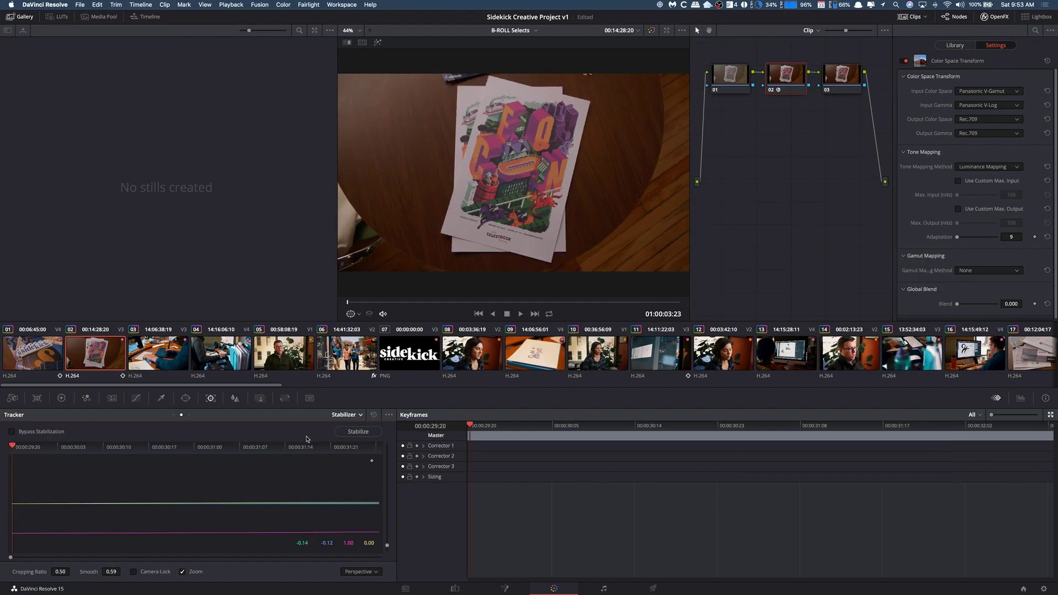
Re-run Stabilize on the poster clip at Smooth 0.59 and stop the review playback.
left_click(355, 432)
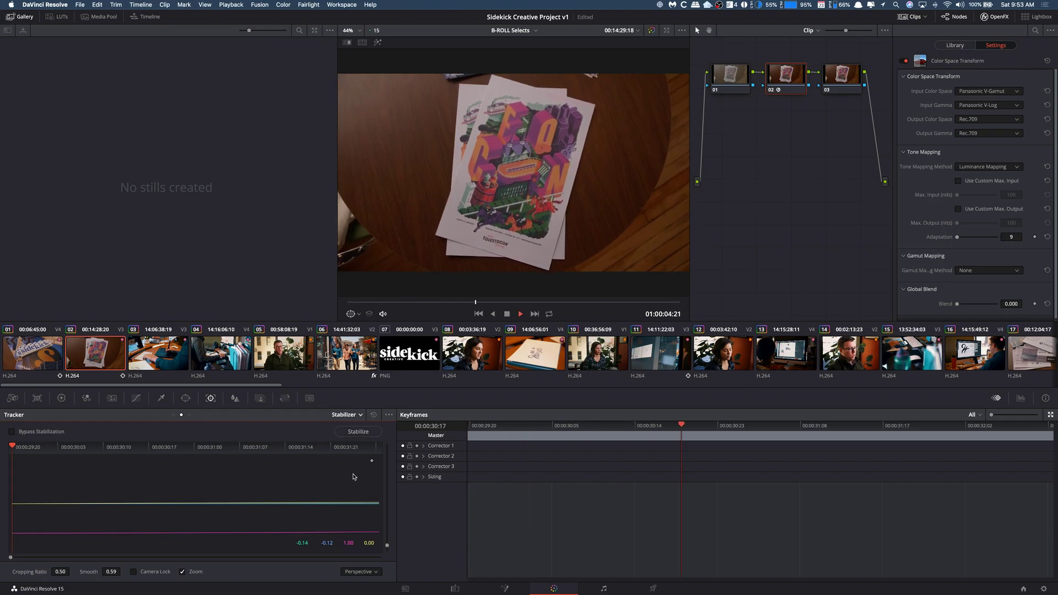
key("space")
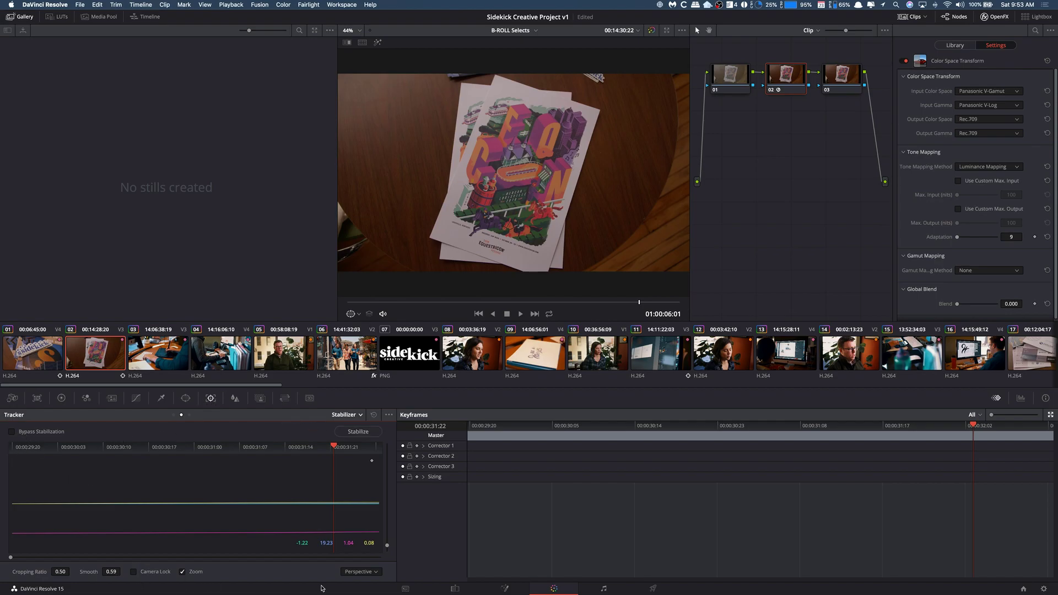
left_click(359, 572)
left_click(301, 571)
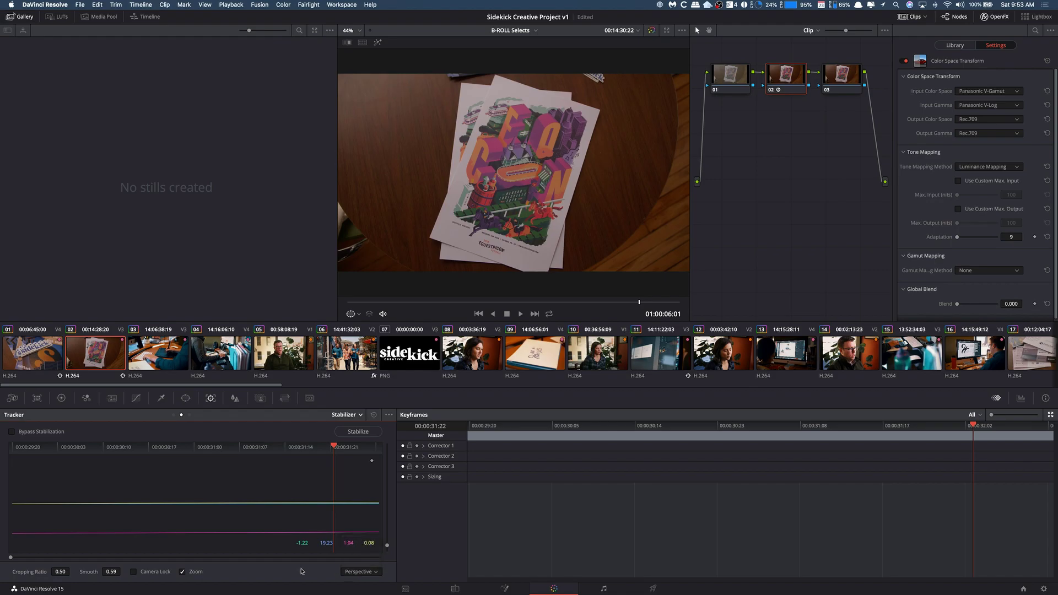